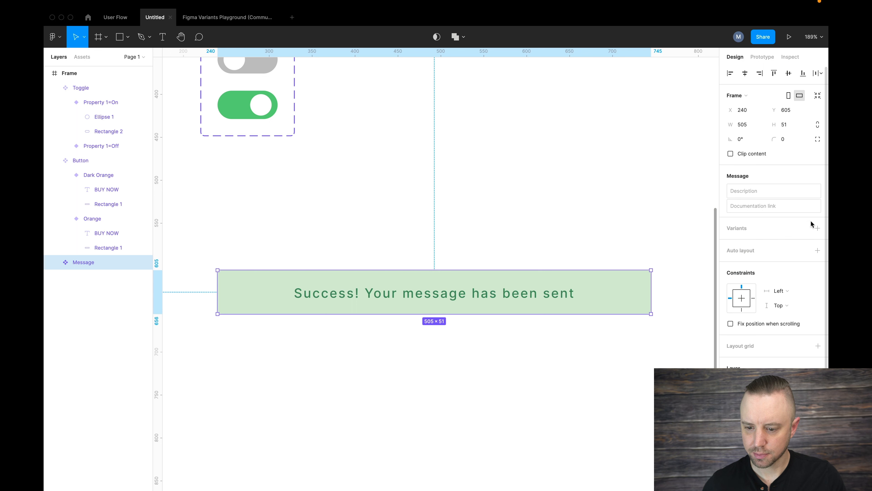
Add a second variant to the Message component and change its background rectangle's fill to beige ECE4D8.
click(817, 229)
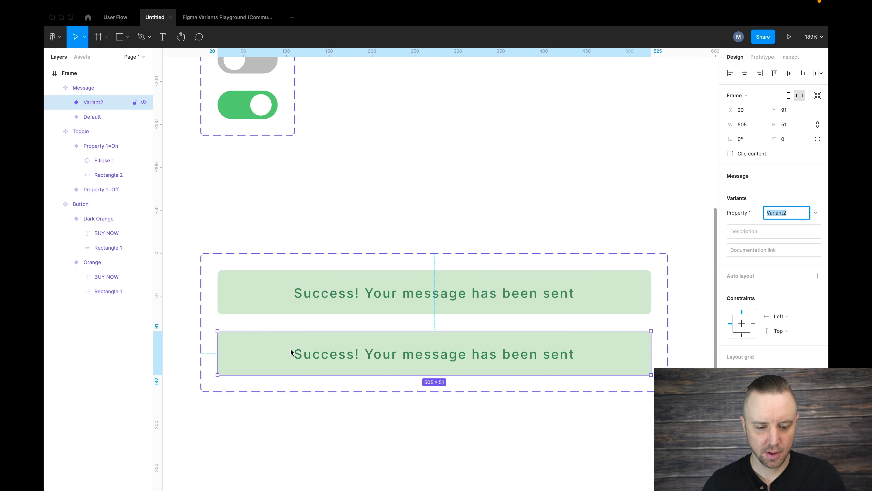
click(263, 405)
double_click(251, 341)
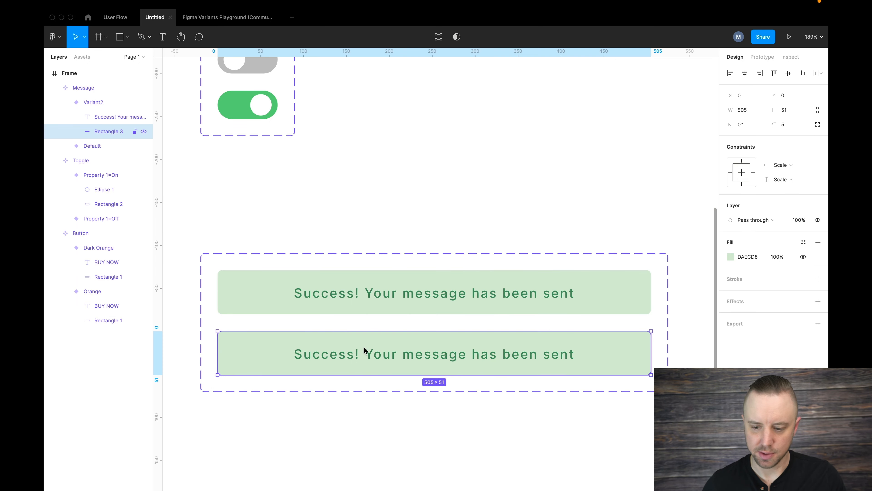
click(731, 257)
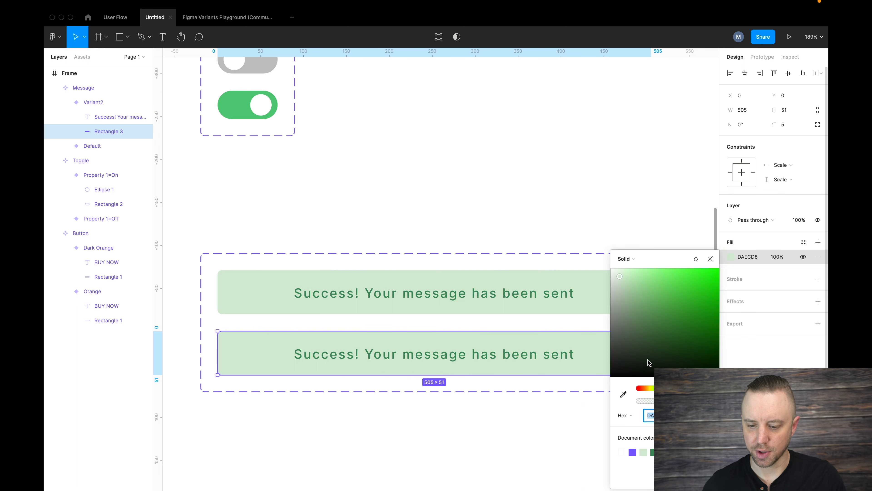
drag(653, 388, 647, 389)
drag(688, 293, 642, 282)
key(super+z)
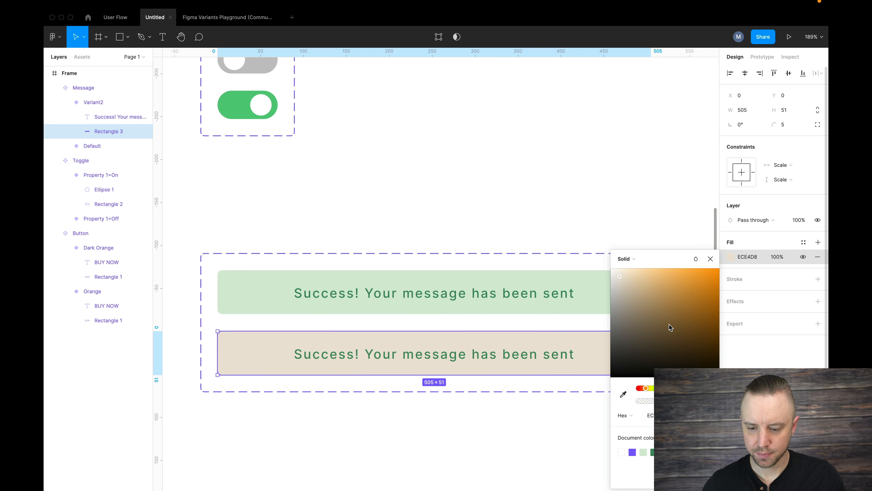
click(710, 259)
Replace the text of the new beige Message variant with "Warning! Message did not send".
click(416, 356)
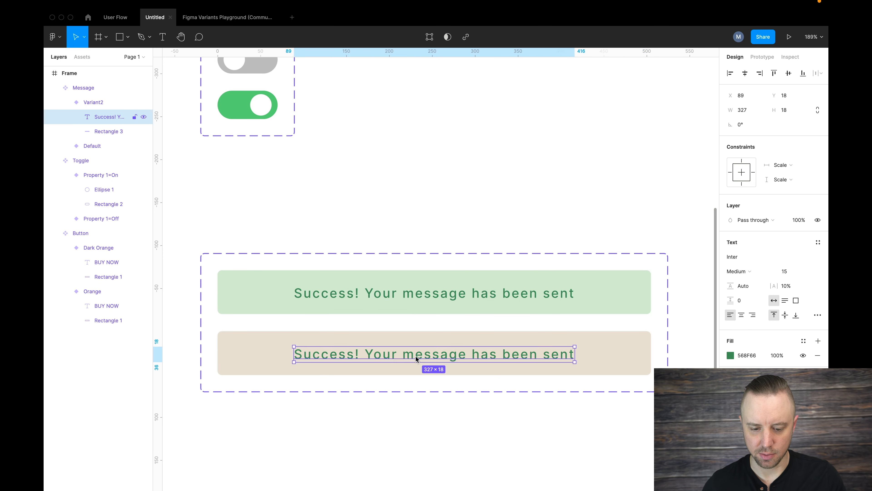
double_click(415, 356)
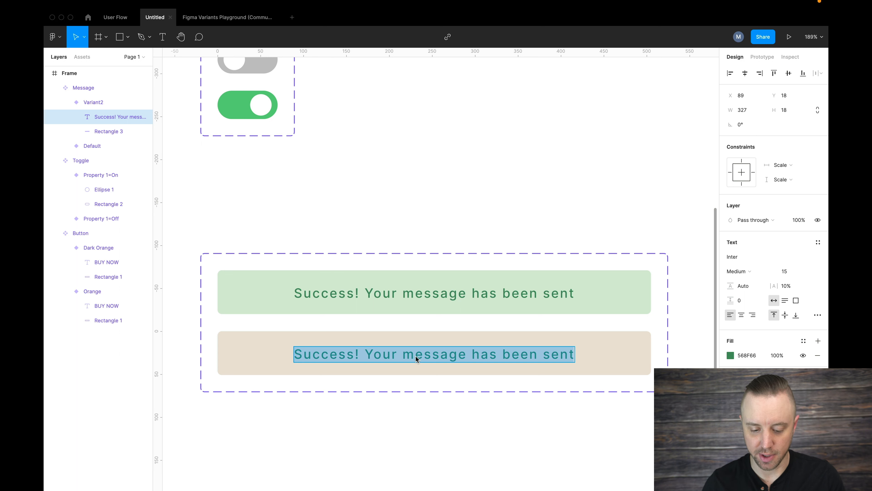
text(Warning)
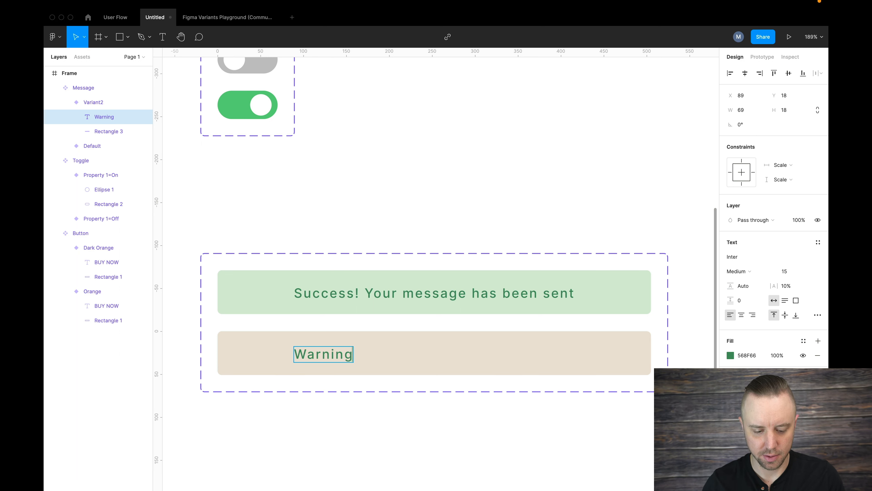
text(! Mes)
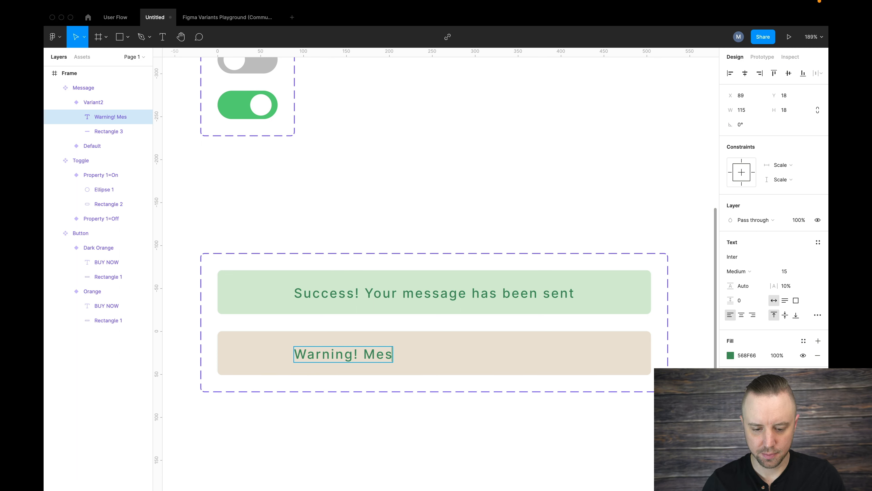
text(sage did not send)
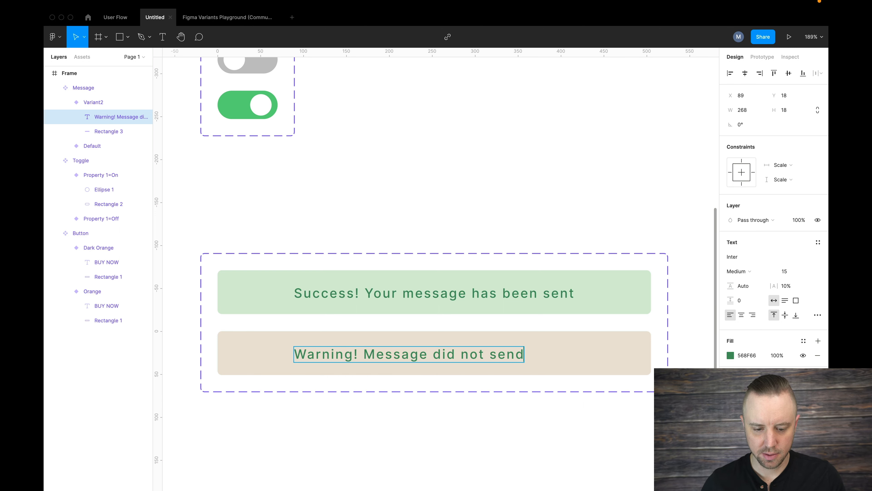
key(Escape)
key(Escape)
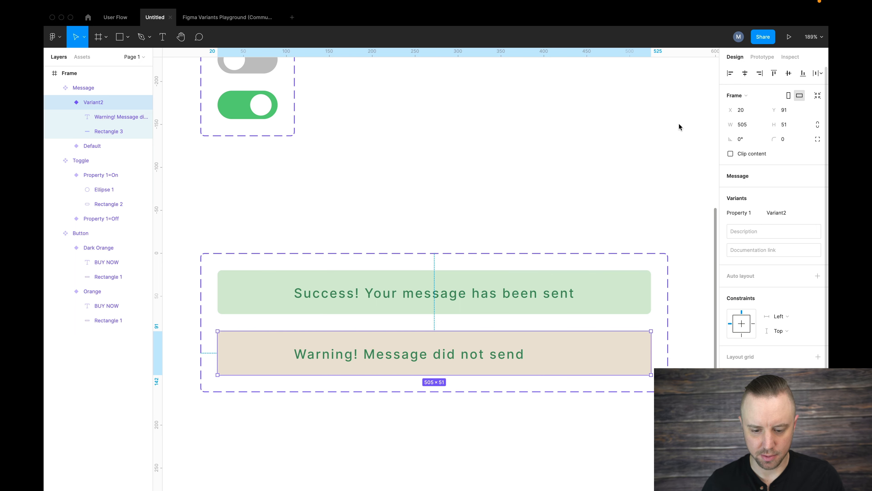
Center the warning text horizontally with its background rectangle.
double_click(474, 360)
shift+click(564, 357)
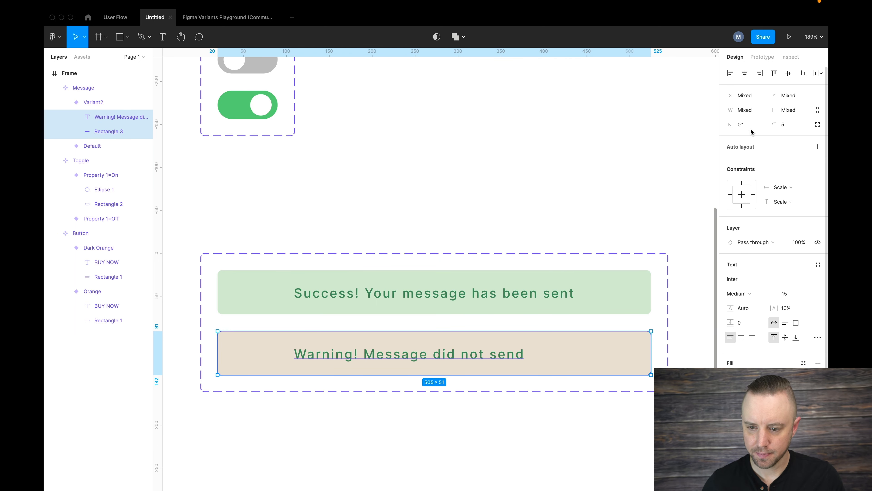
click(745, 77)
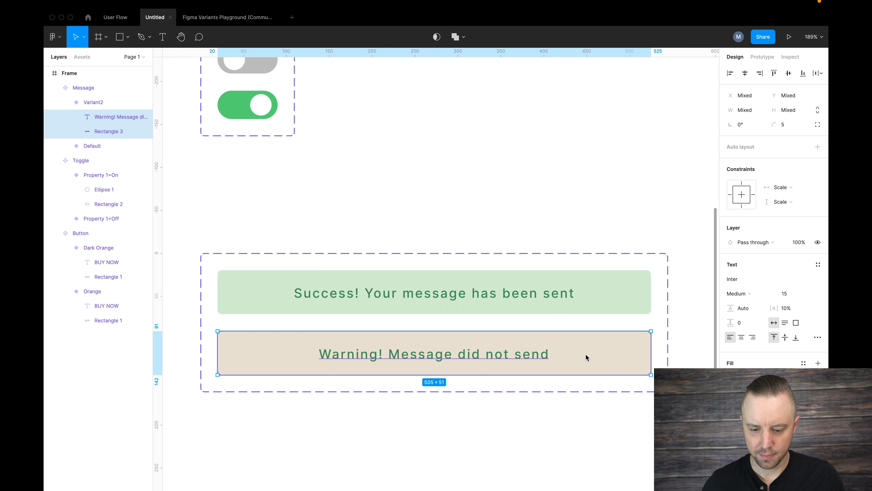
Change the warning text's fill to golden brown A18439.
click(515, 360)
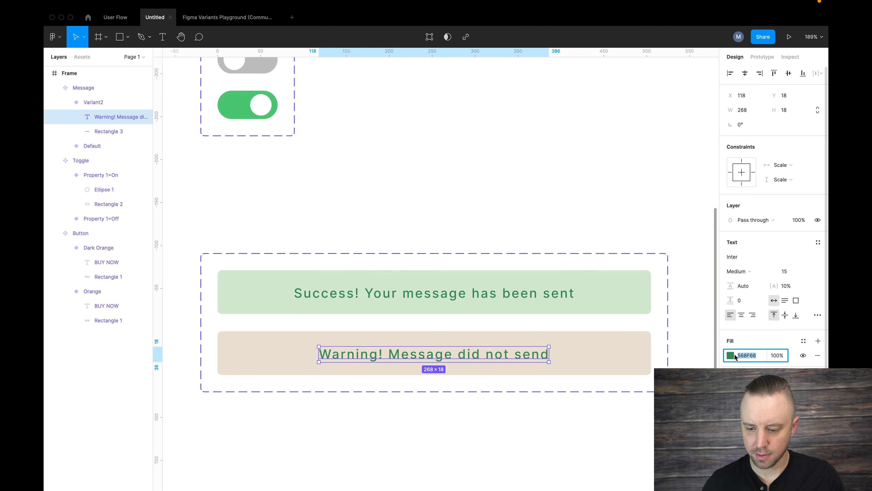
click(731, 355)
drag(647, 393, 647, 395)
drag(663, 325, 683, 318)
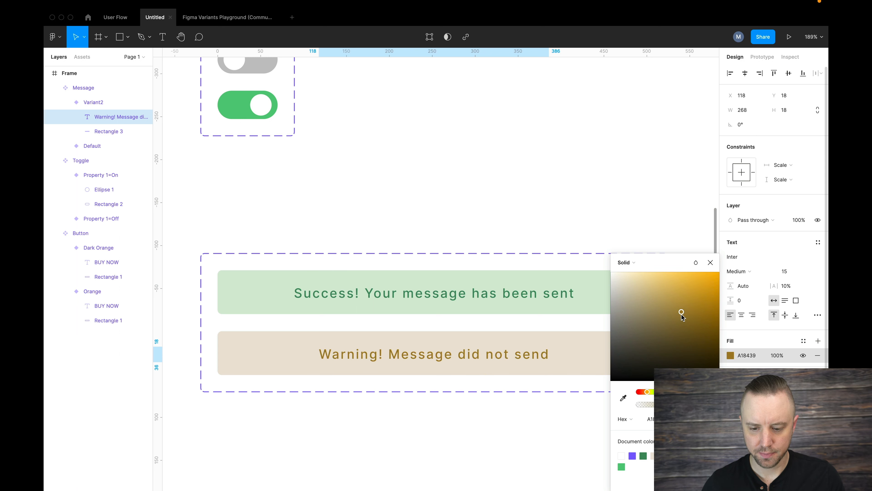
click(571, 211)
click(571, 211)
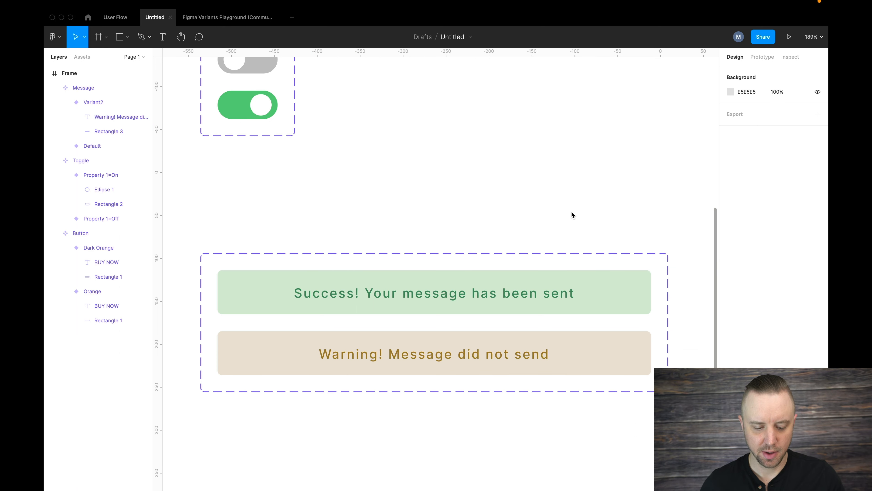
Add a third variant to the Button component set and fill its background rectangle with light grey E4E4E4.
scroll(571, 211, down, 5)
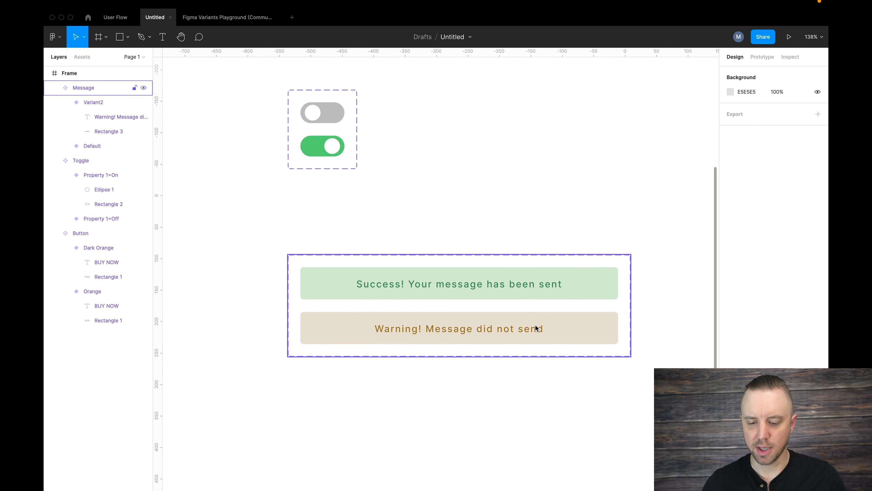
scroll(391, 204, up, 5)
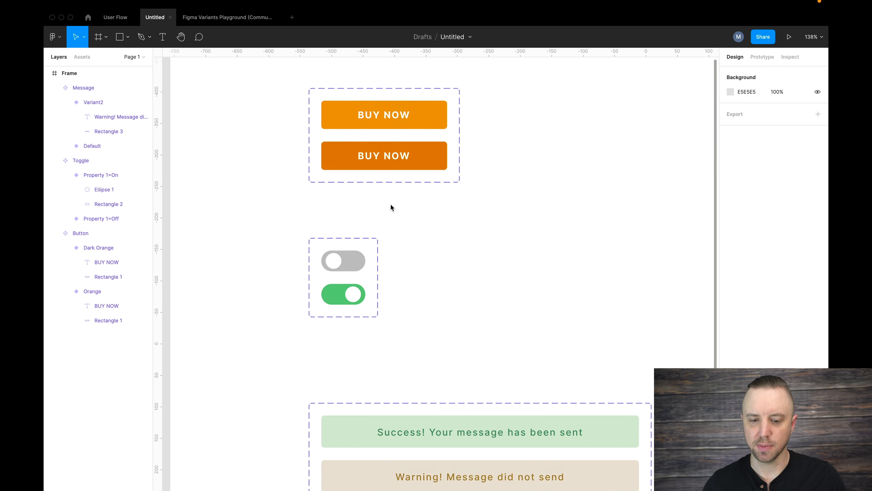
click(452, 164)
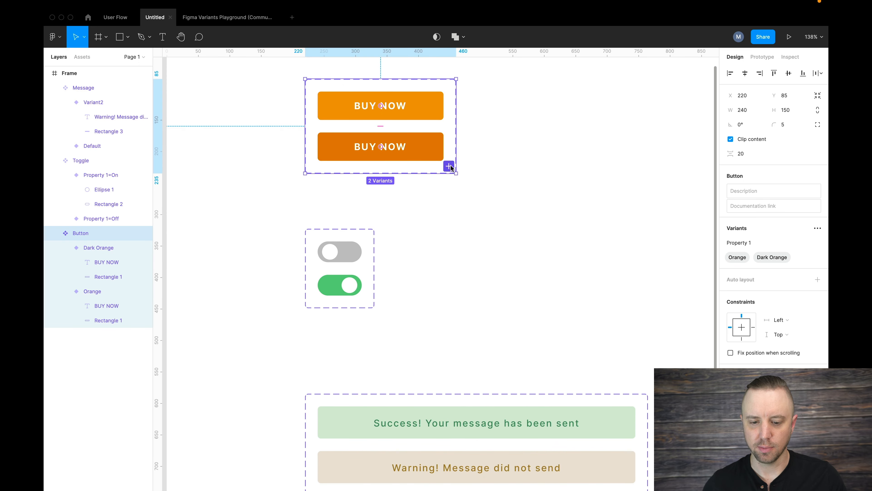
click(448, 166)
click(440, 183)
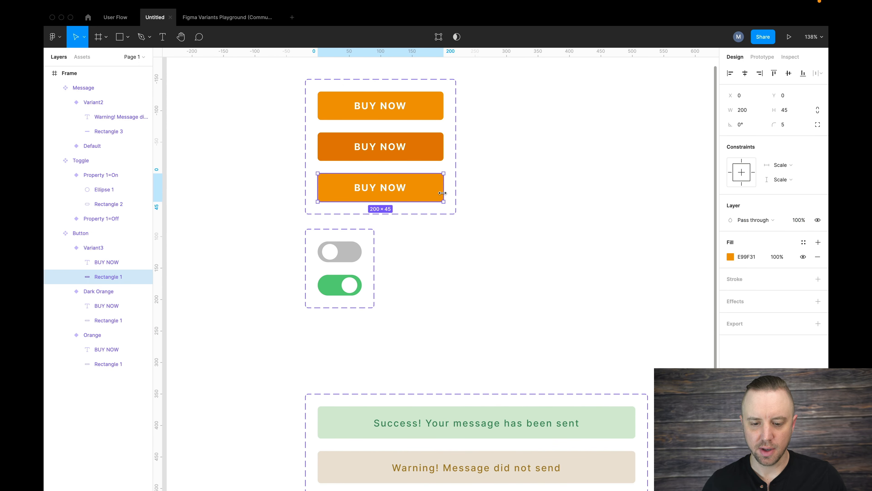
click(731, 256)
drag(659, 281, 605, 289)
click(710, 258)
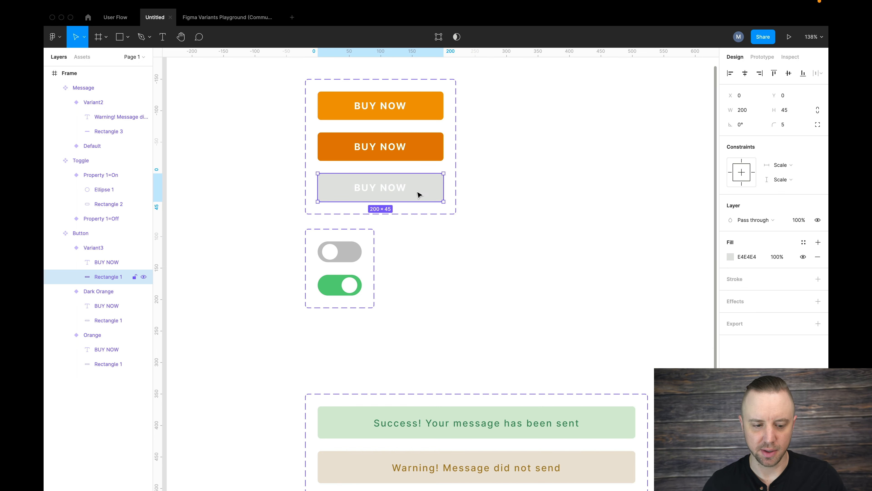
Rename the grey Button variant by setting its Property 1 value to Disabled.
double_click(96, 248)
double_click(118, 249)
text(D)
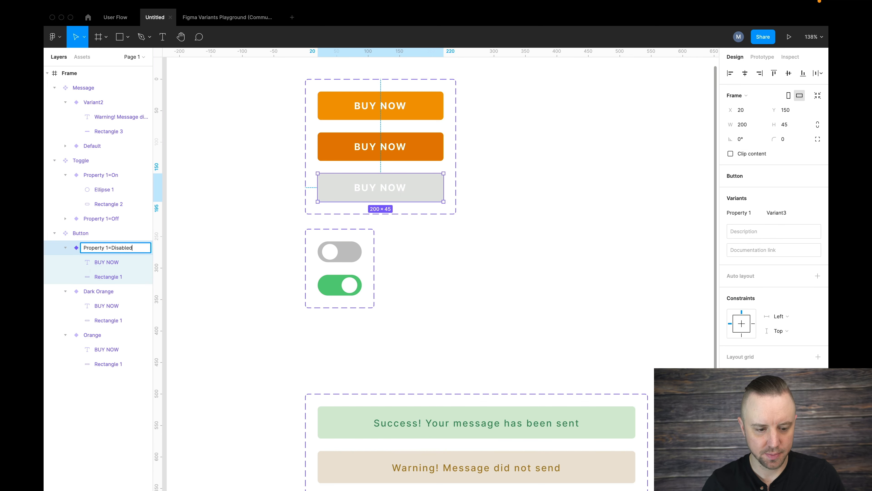
text(isabled)
key(Return)
click(576, 255)
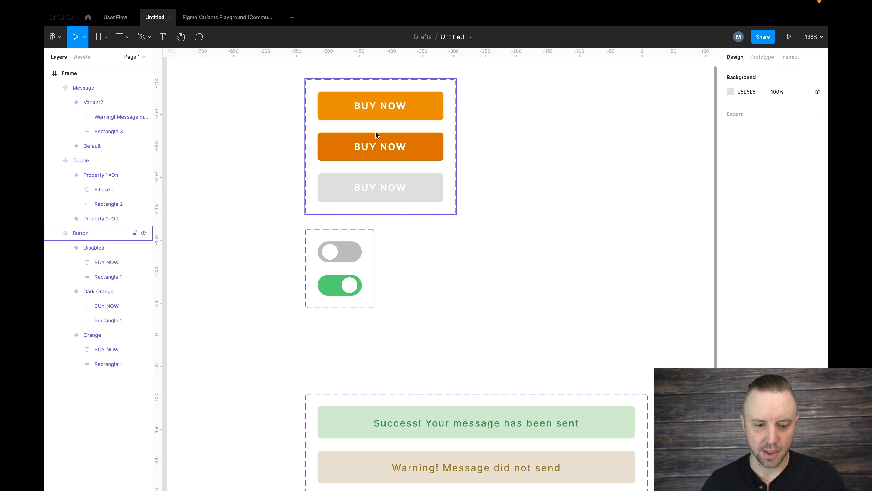
Move the Toggle component set further below the Button set, to about X 207, Y 370.
scroll(395, 325, up, 5)
scroll(376, 345, down, 6)
scroll(376, 345, left, 2)
click(381, 210)
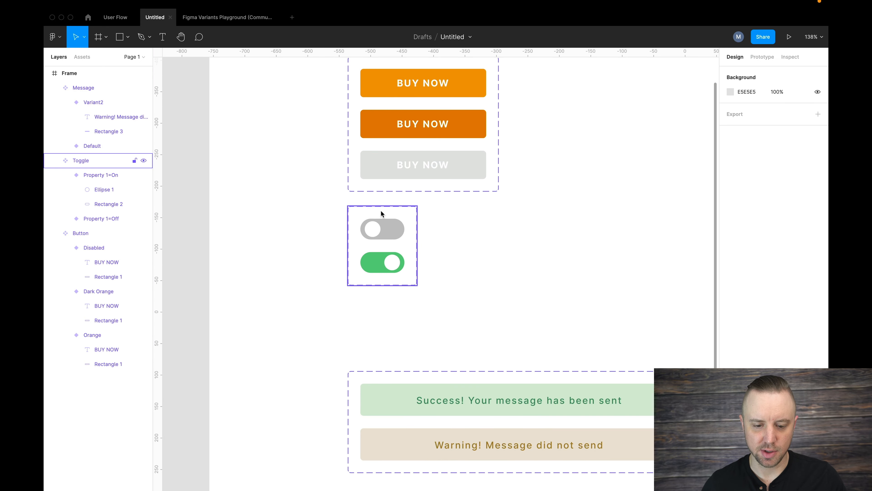
click(366, 207)
drag(370, 217, 362, 244)
Place an instance of the Orange button variant beside the Button component set, at about X 678, Y 105.
scroll(497, 252, up, 5)
scroll(498, 252, right, 4)
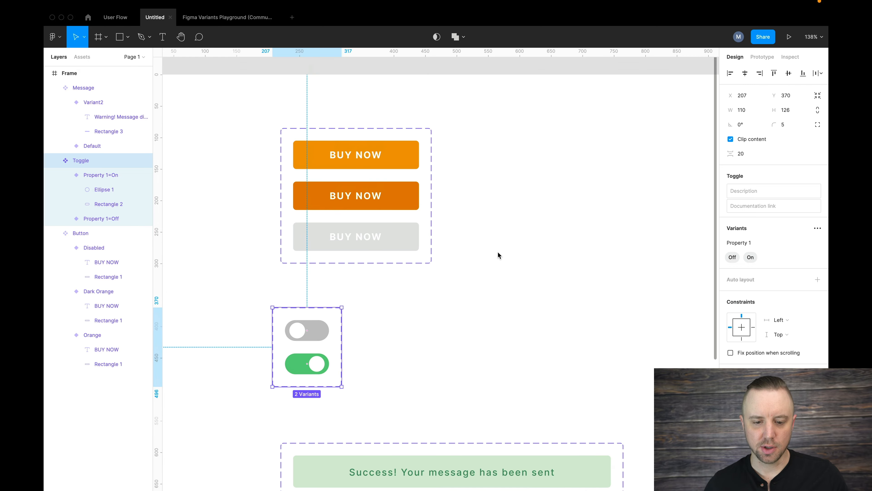
scroll(498, 252, right, 2)
scroll(498, 252, up, 1)
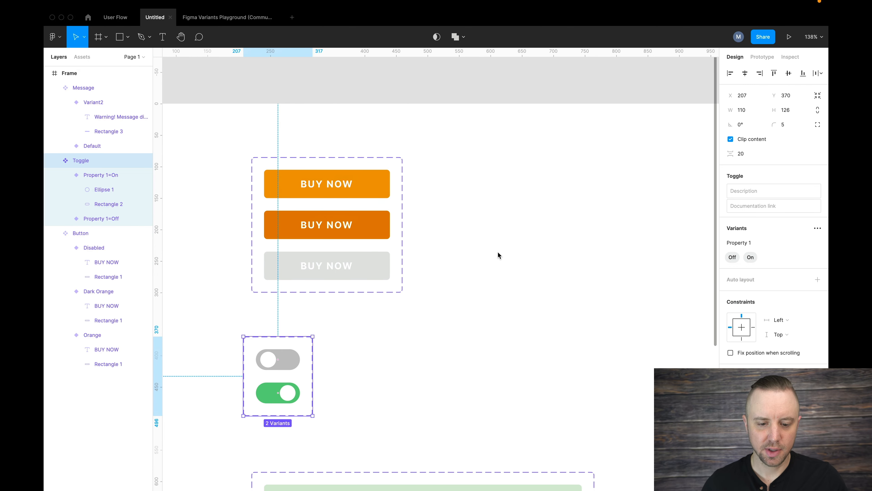
right_click(498, 252)
click(468, 214)
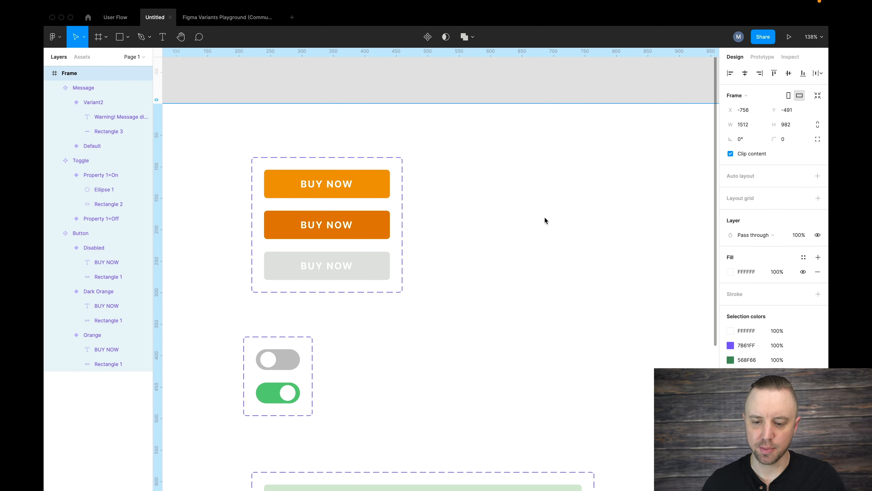
click(375, 187)
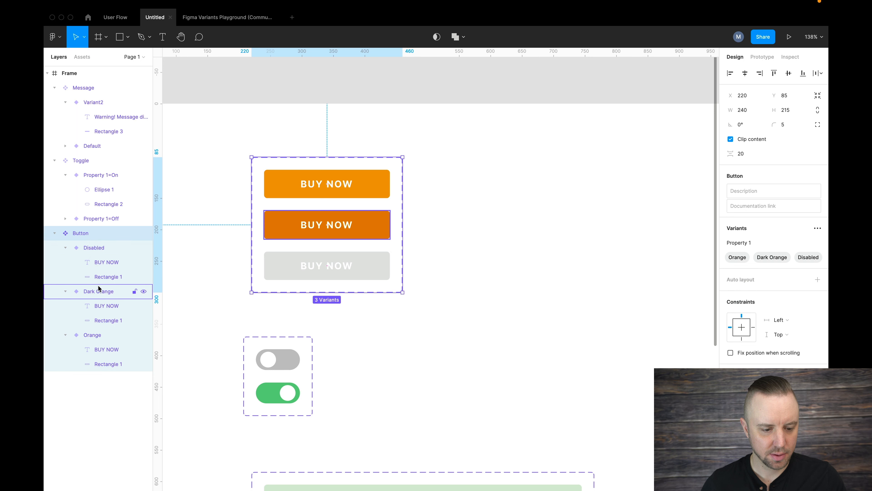
click(94, 334)
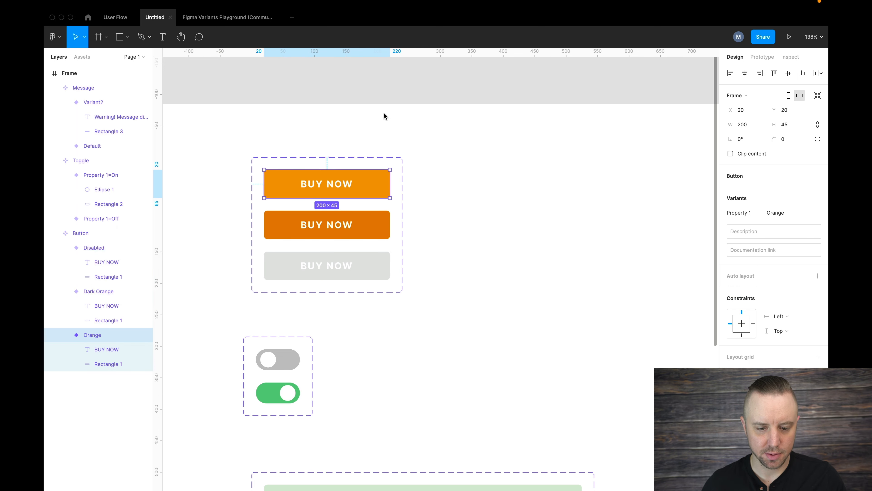
drag(364, 186, 637, 185)
scroll(637, 185, right, 5)
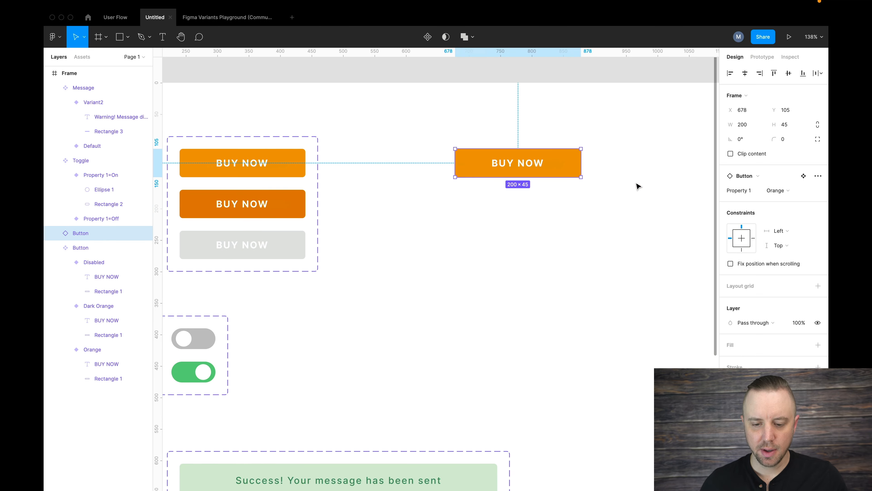
Place an instance of the Off toggle variant below the standalone button instance, at about X 678, Y 267.
scroll(511, 194, up, 1)
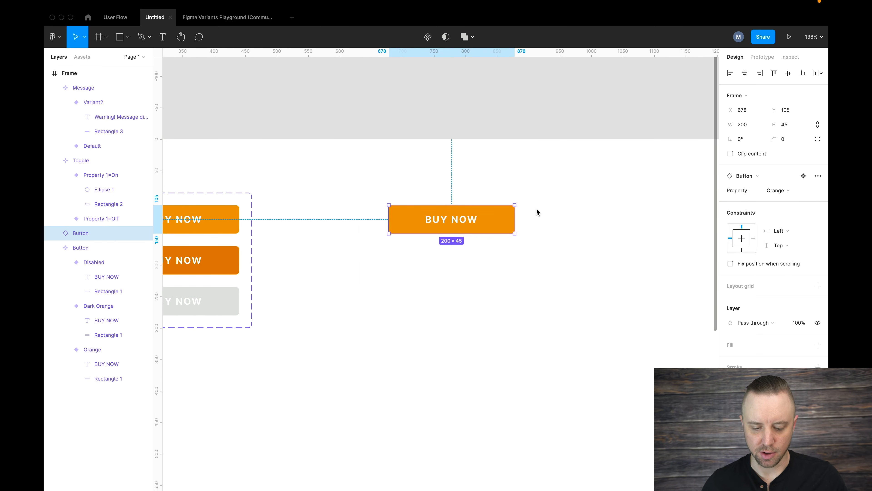
scroll(536, 208, up, 5)
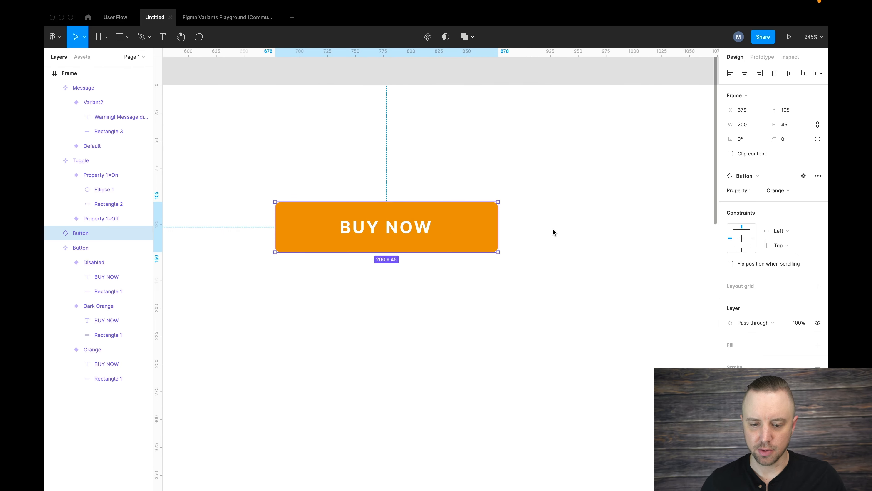
scroll(553, 229, left, 6)
scroll(553, 229, down, 3)
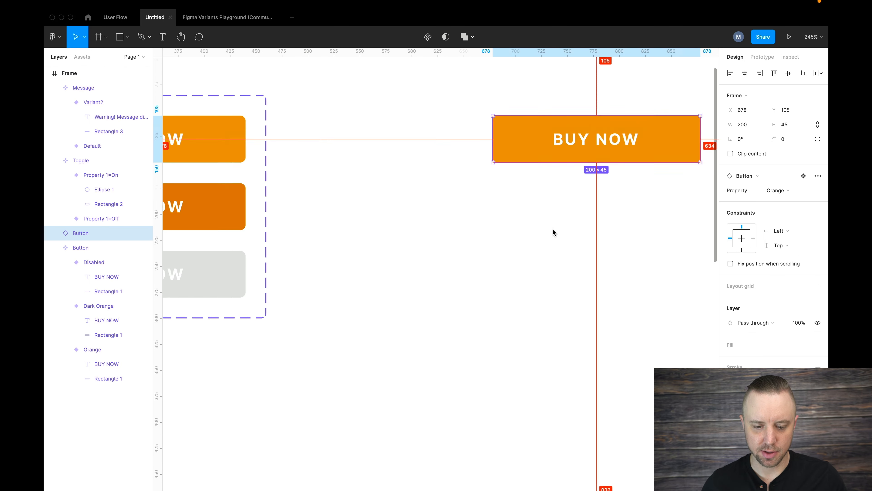
scroll(553, 229, down, 5)
click(255, 349)
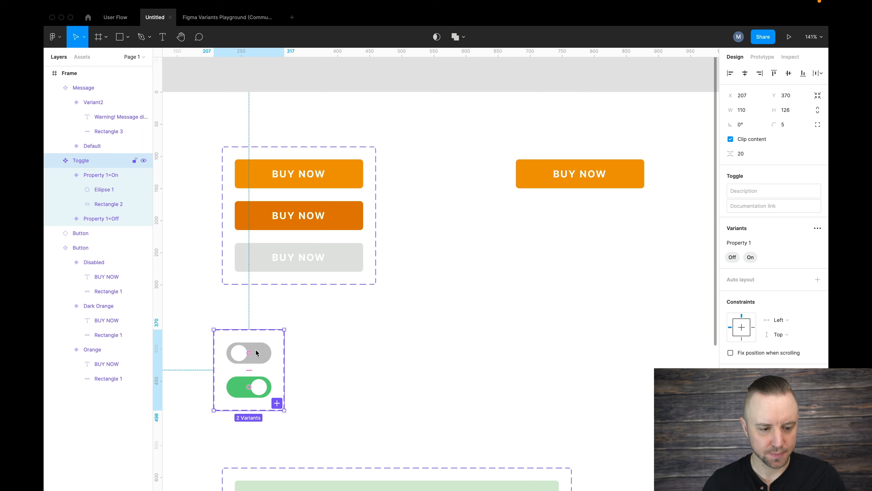
click(98, 219)
mouse_move(258, 350)
drag(256, 354, 550, 277)
Rename the green Message variant by setting its Property 1 value to Success.
scroll(549, 277, down, 5)
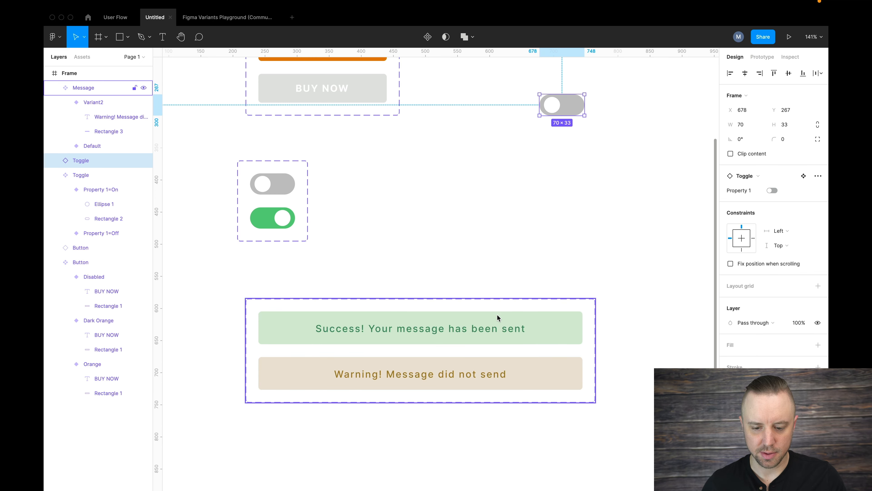
click(443, 337)
super+click(263, 331)
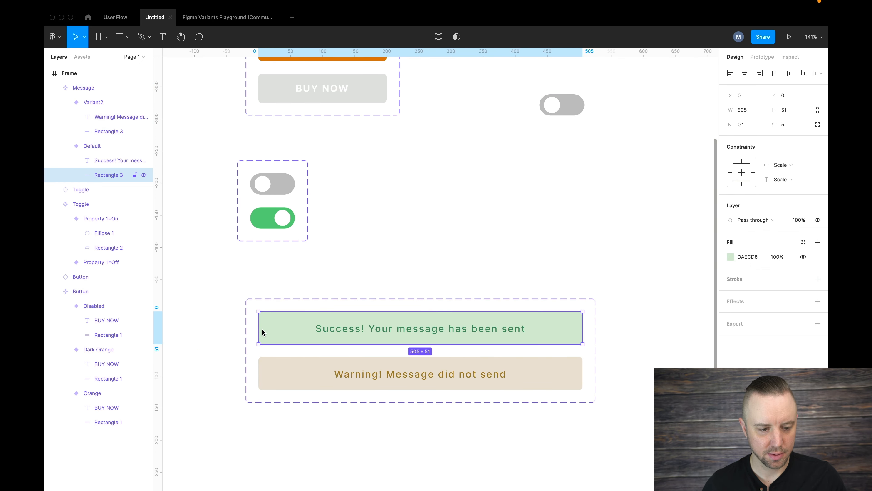
click(89, 147)
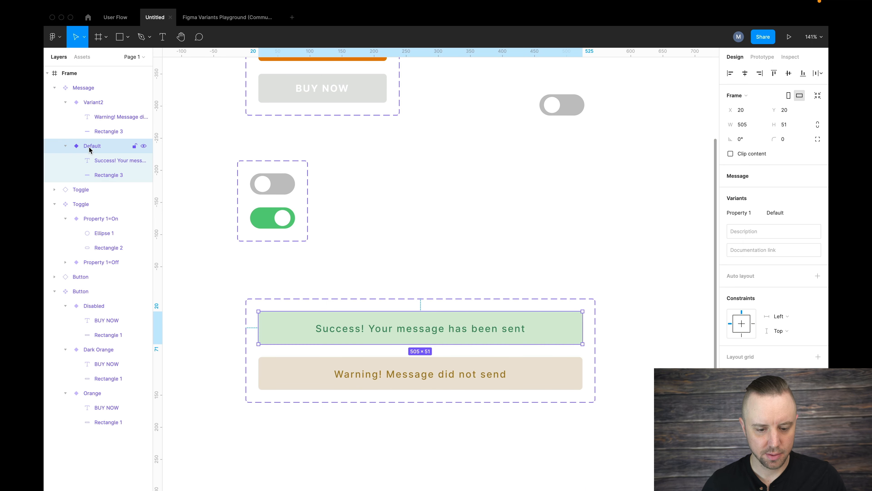
double_click(96, 147)
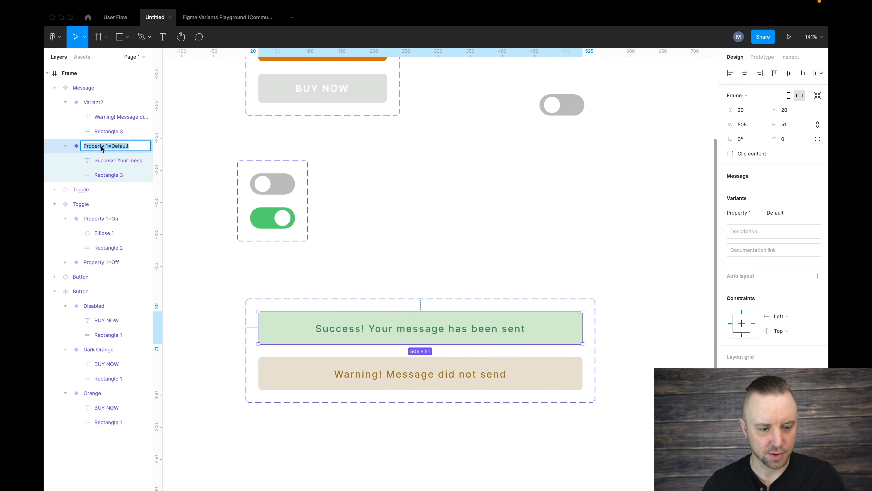
double_click(117, 147)
text(Success)
key(Return)
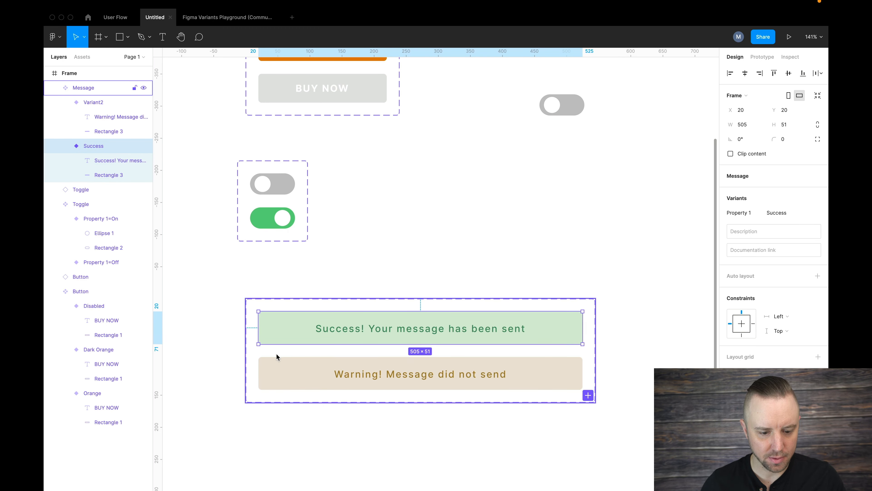
Rename the tan Message variant by setting its Property 1 value to Warning.
click(297, 370)
double_click(97, 105)
text(Warn)
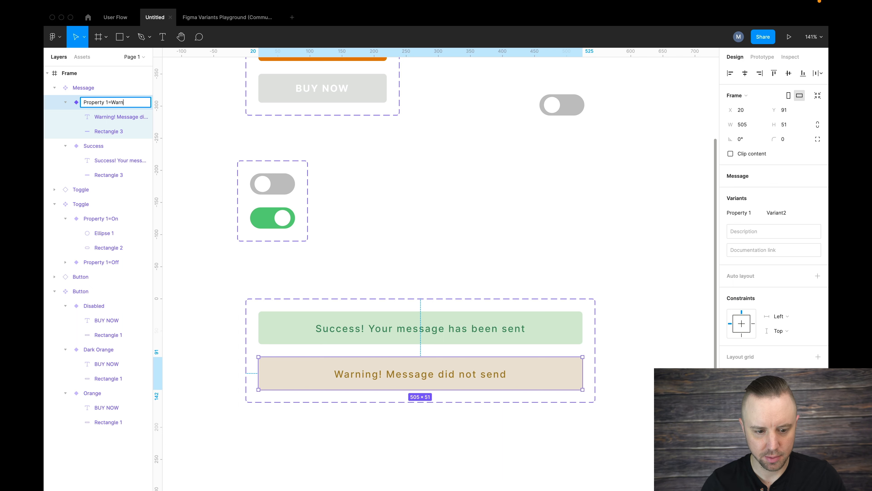
text(ing)
key(Return)
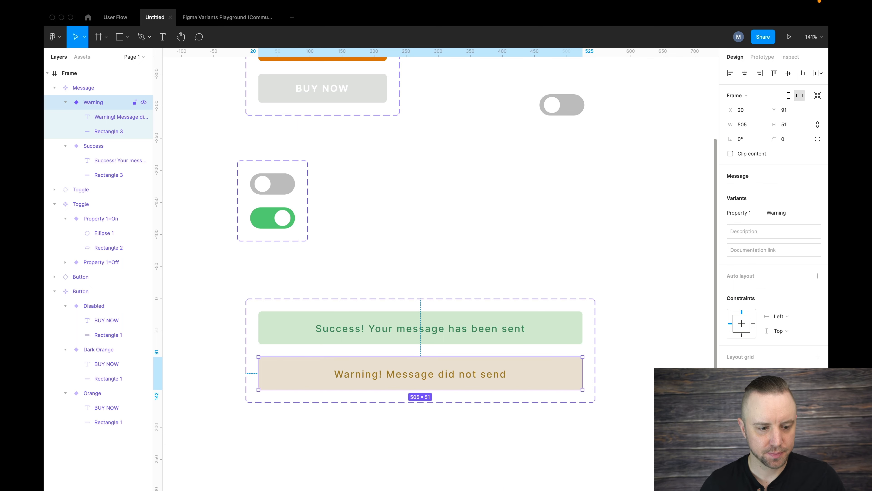
Place an instance of the Success message variant below the standalone toggle instance, at about X 678, Y 406.
click(103, 147)
drag(477, 321, 628, 195)
scroll(627, 194, up, 5)
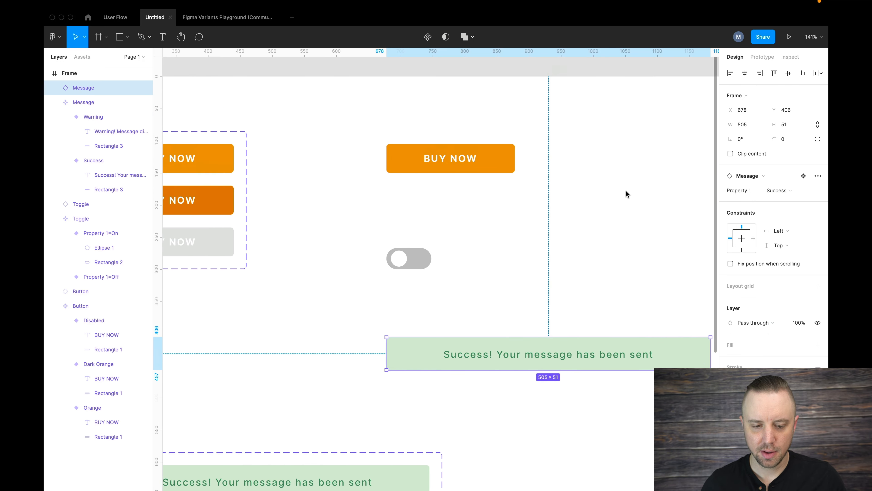
Add a prototype interaction to the standalone button instance: While hovering, Change to the Dark Orange variant.
scroll(626, 191, up, 3)
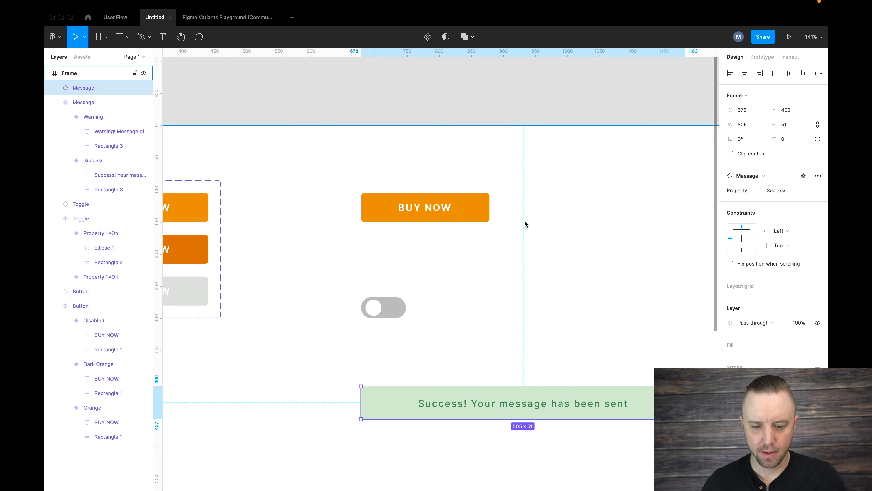
scroll(525, 223, down, 2)
scroll(524, 223, right, 2)
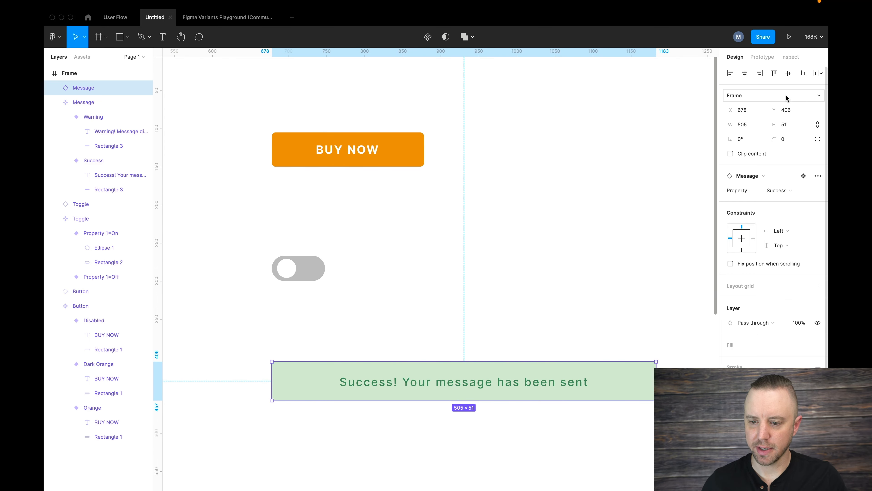
click(762, 58)
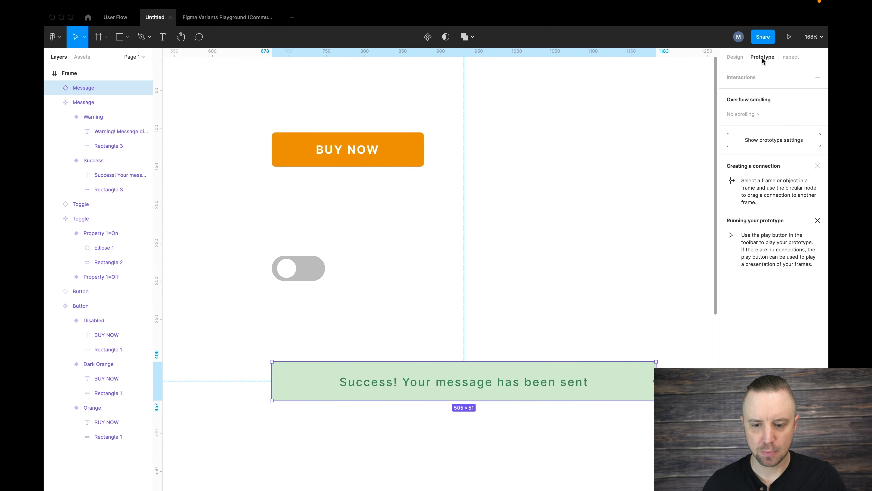
click(403, 151)
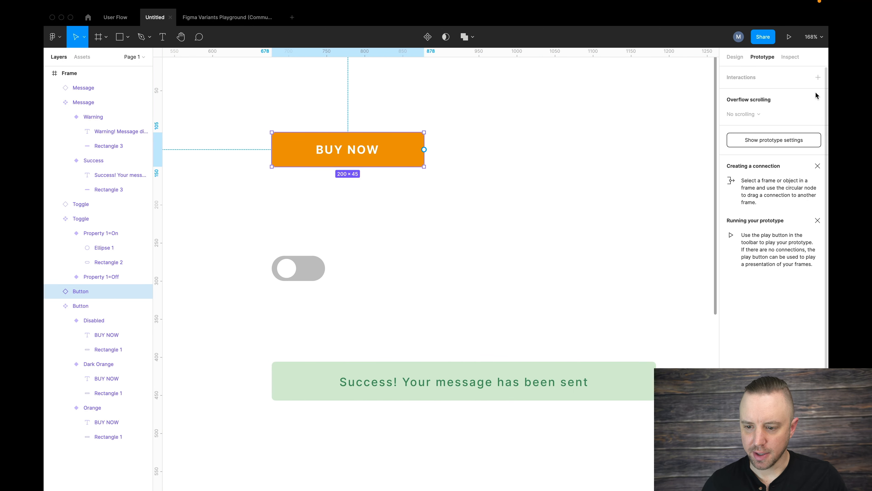
click(819, 78)
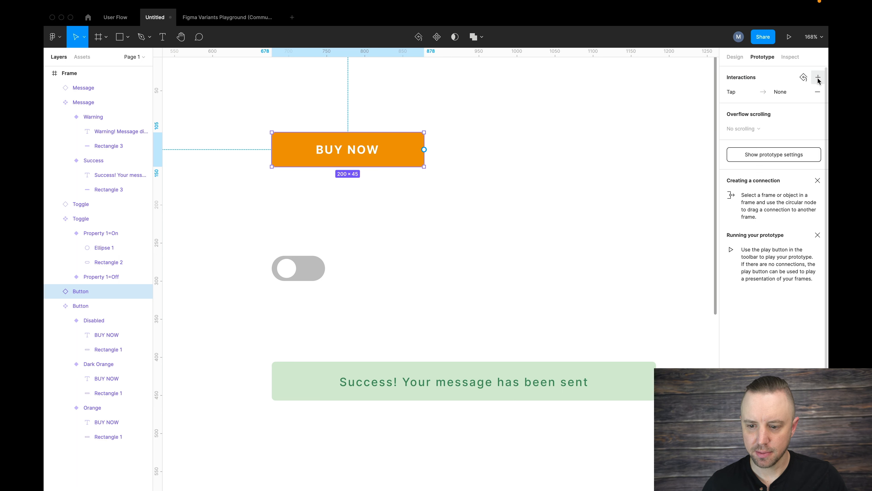
click(732, 92)
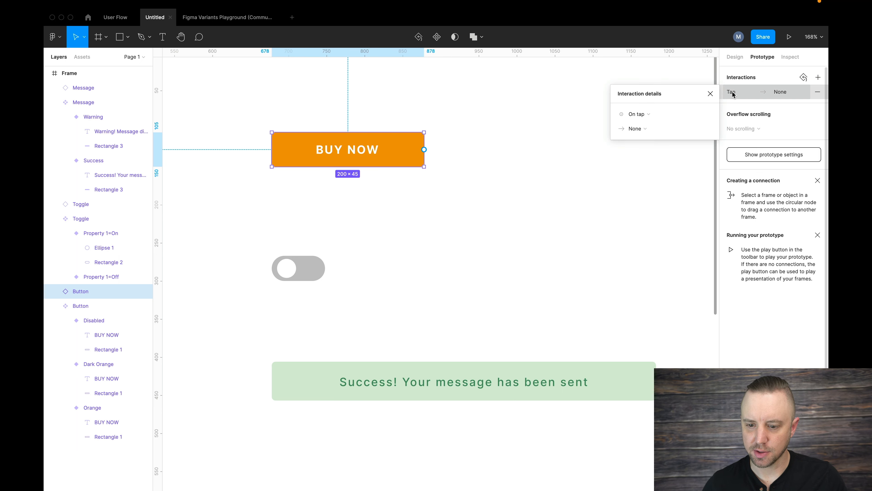
click(652, 114)
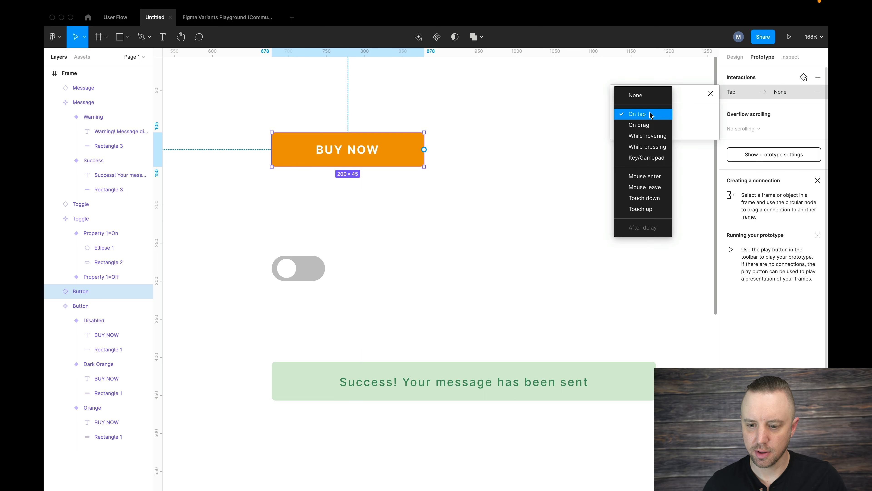
click(643, 135)
click(651, 131)
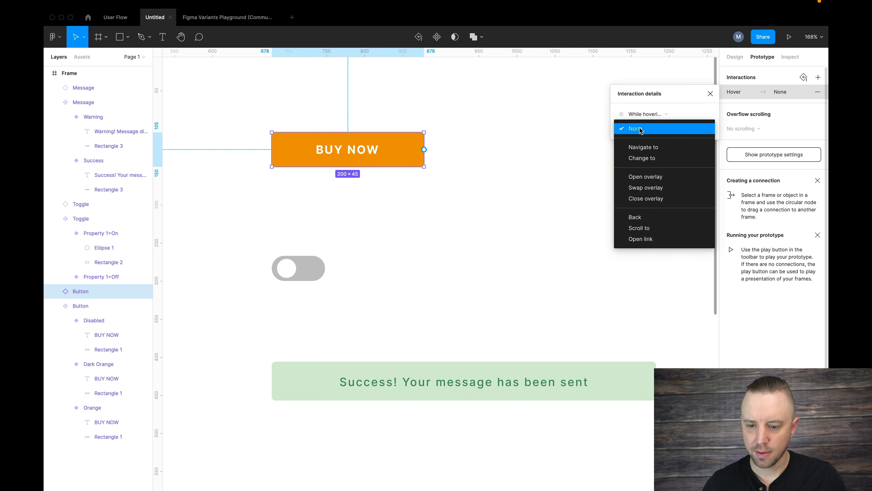
click(643, 158)
click(669, 157)
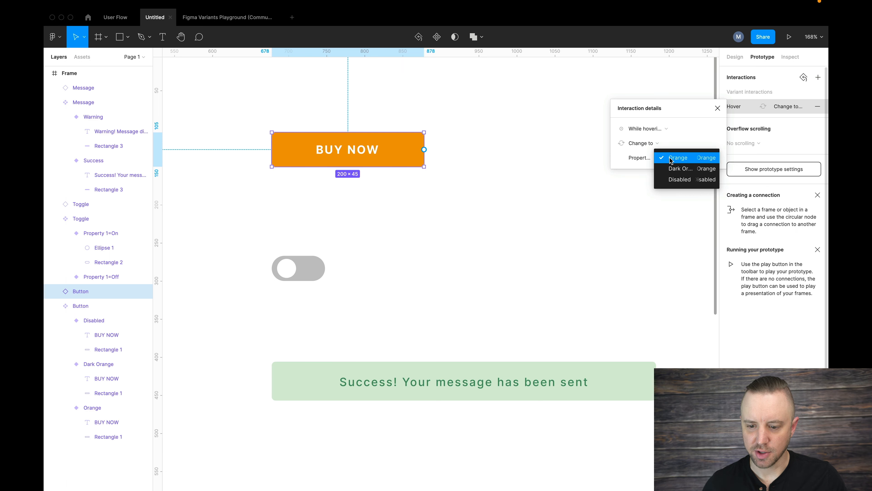
click(684, 167)
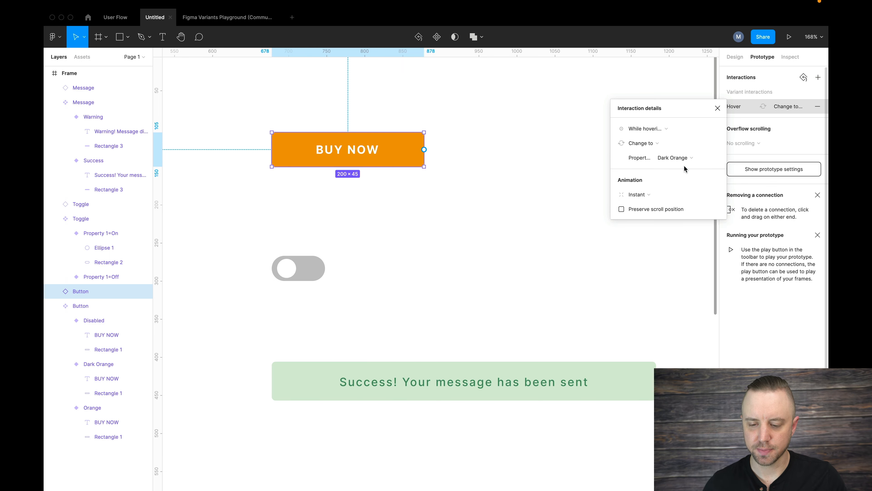
click(441, 238)
Add a prototype interaction to the standalone toggle instance: On tap, Change to with Property 1 switched on.
click(314, 258)
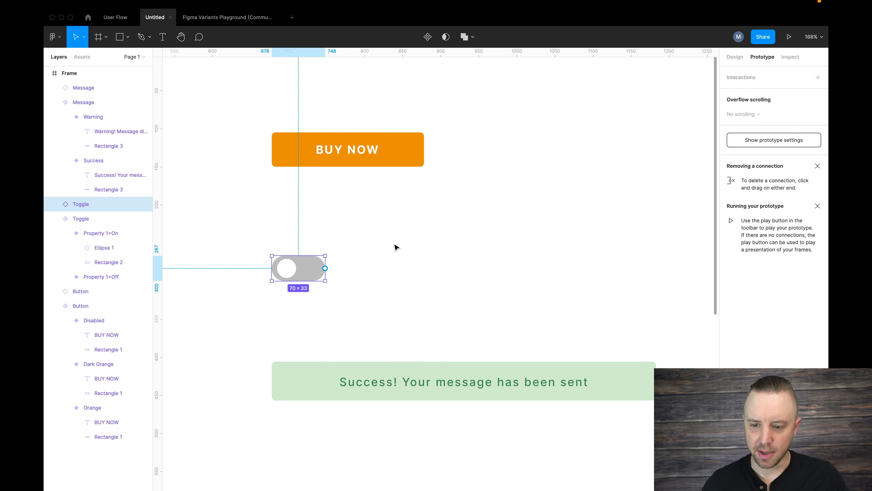
click(818, 79)
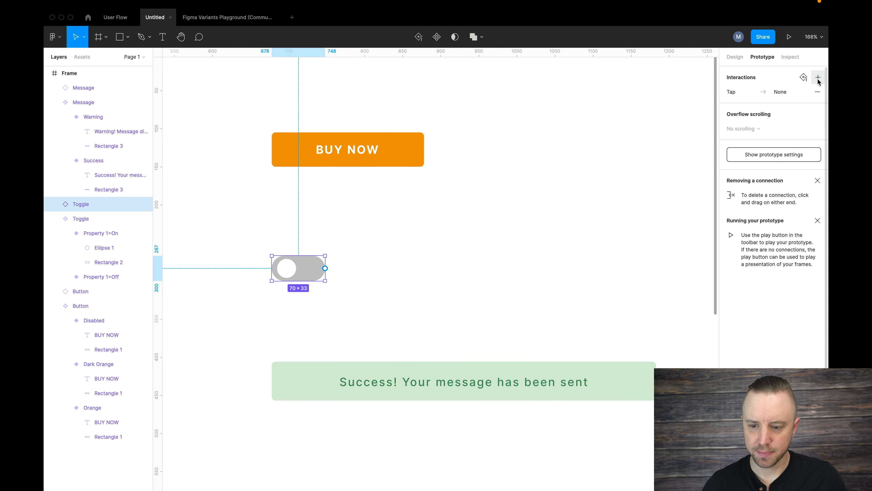
click(739, 93)
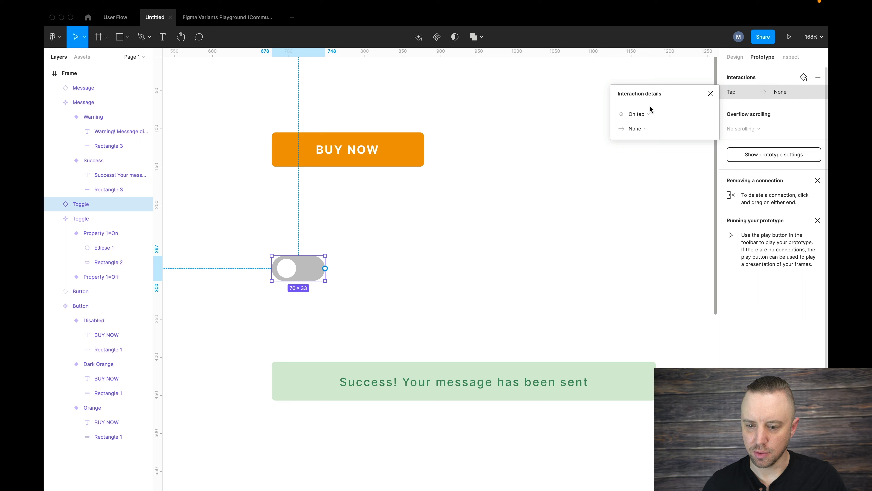
click(646, 114)
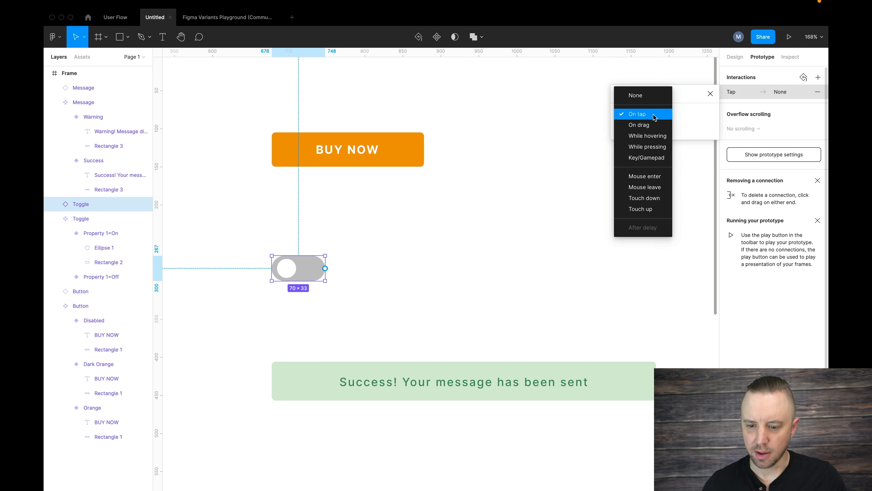
click(654, 117)
click(639, 128)
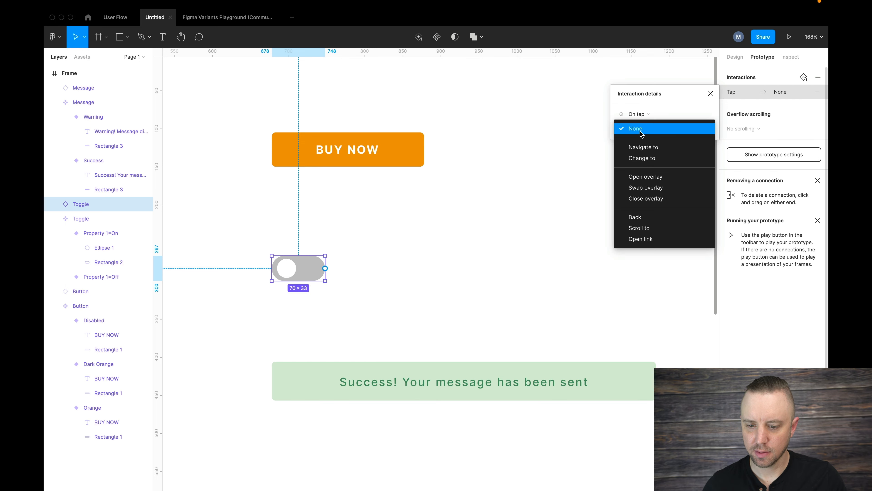
click(641, 158)
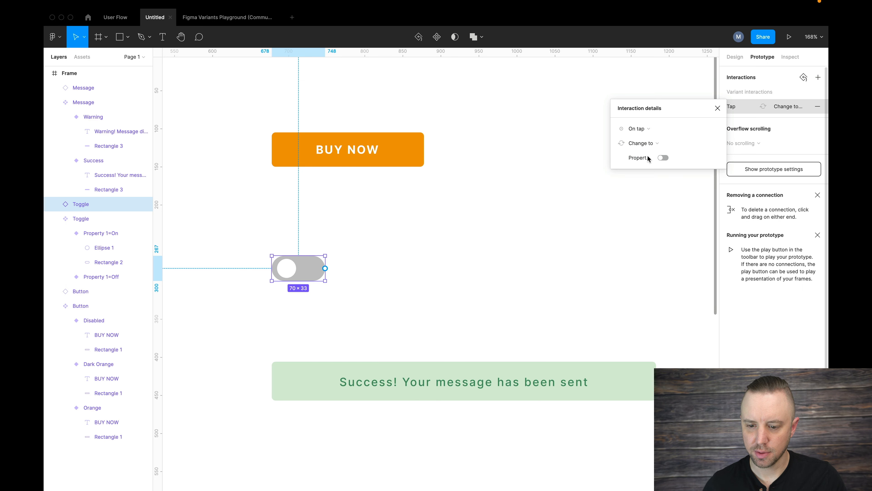
click(663, 158)
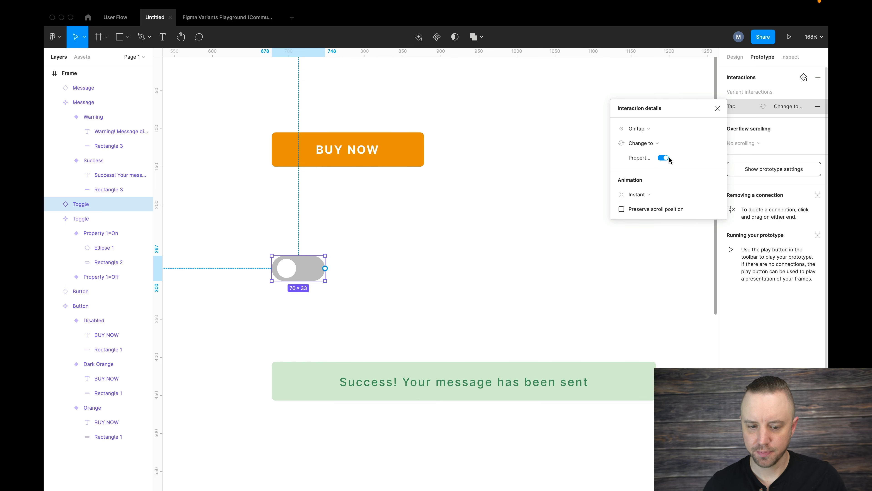
click(718, 108)
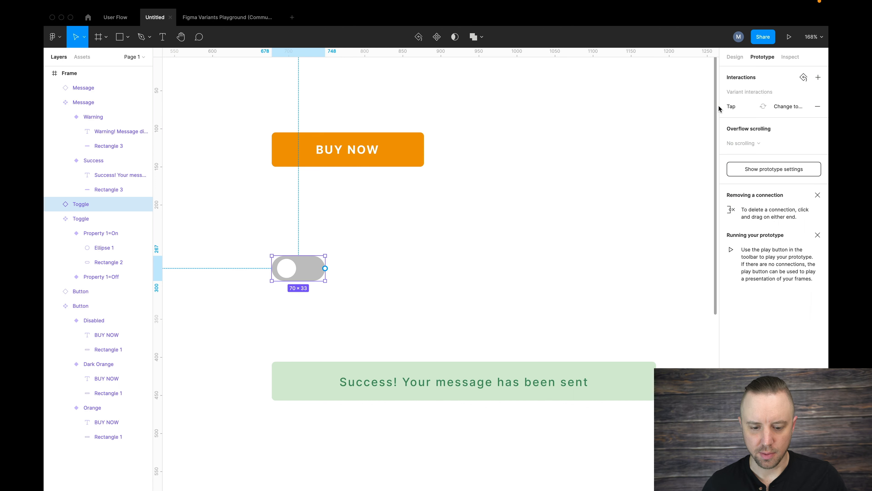
Add a prototype interaction to the standalone message instance: On tap, Change to the Warning variant.
click(486, 363)
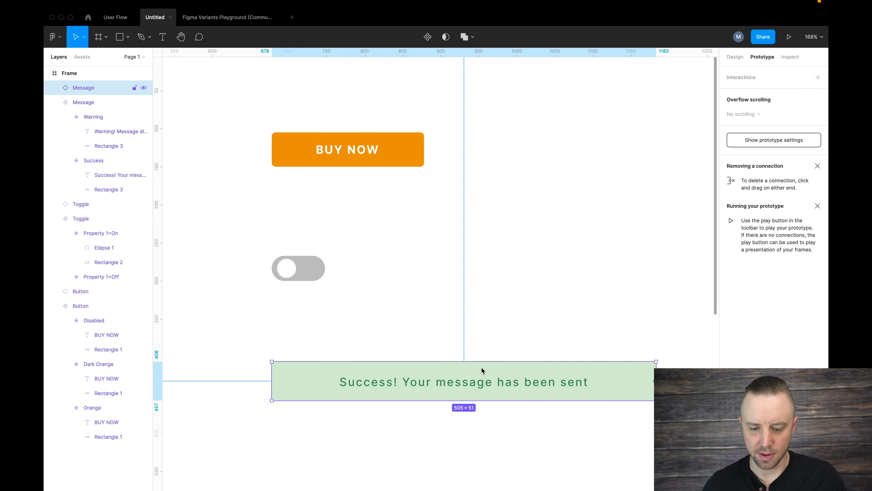
click(817, 76)
click(783, 91)
click(638, 130)
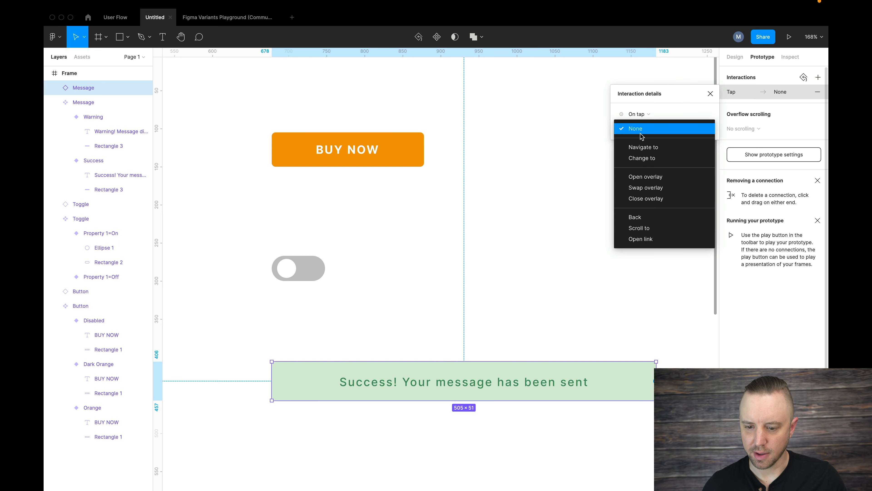
click(642, 158)
click(678, 157)
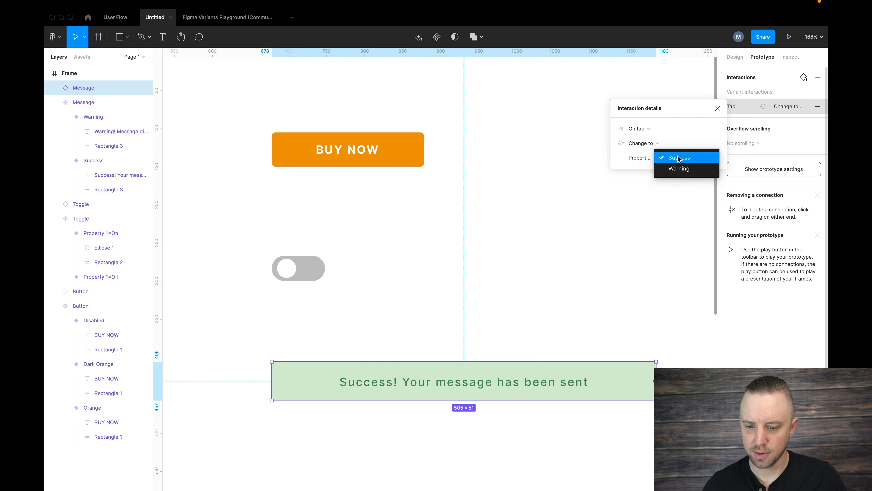
click(679, 168)
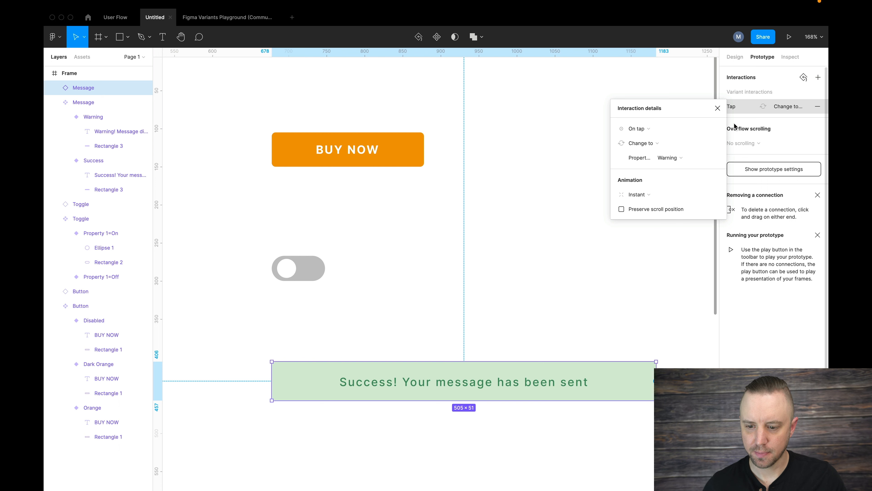
click(718, 108)
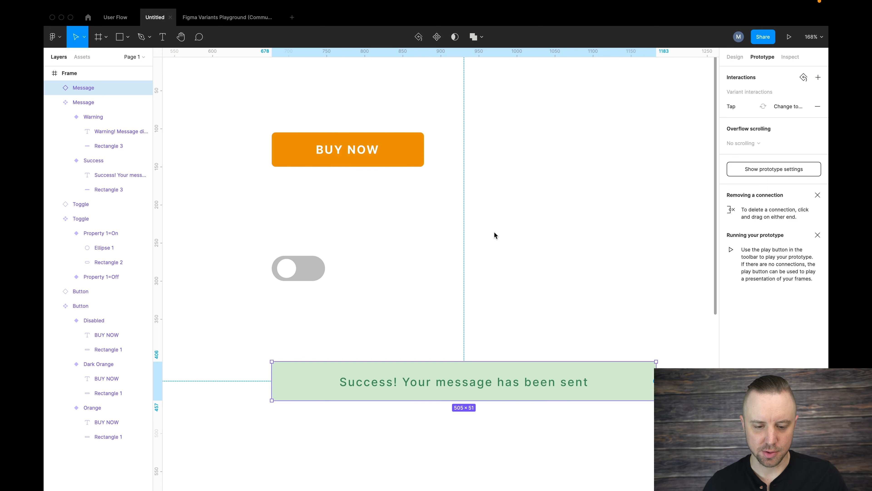
Run the prototype presentation of the frame and test the standalone toggle by switching it on.
scroll(494, 231, down, 3)
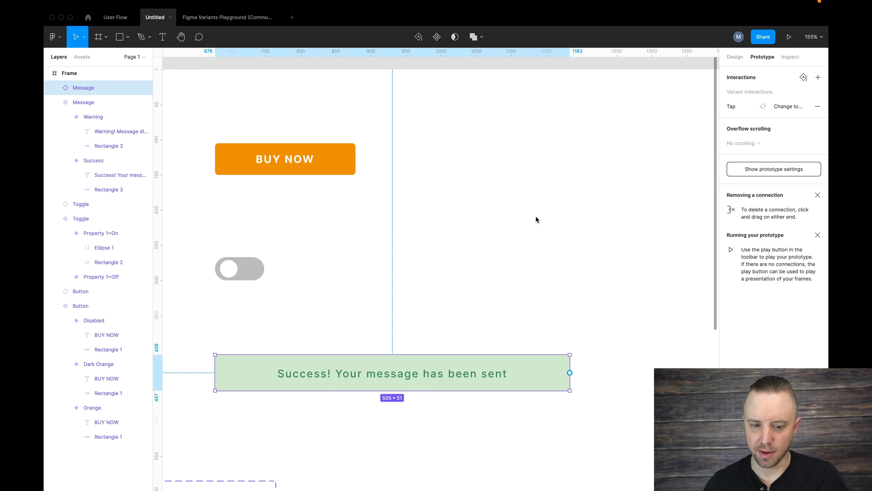
click(341, 194)
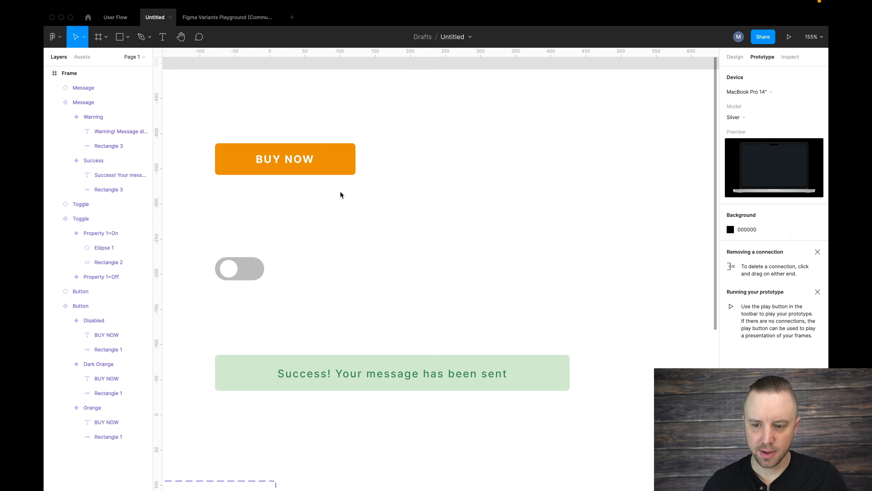
click(790, 38)
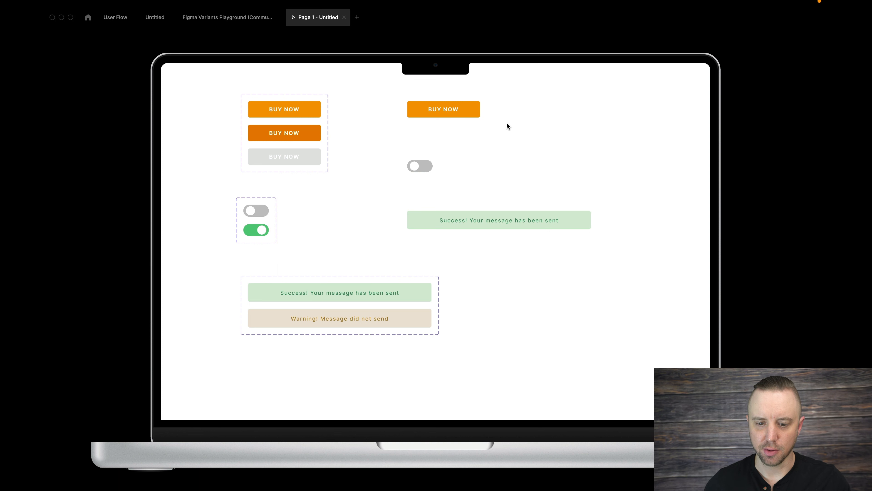
click(421, 167)
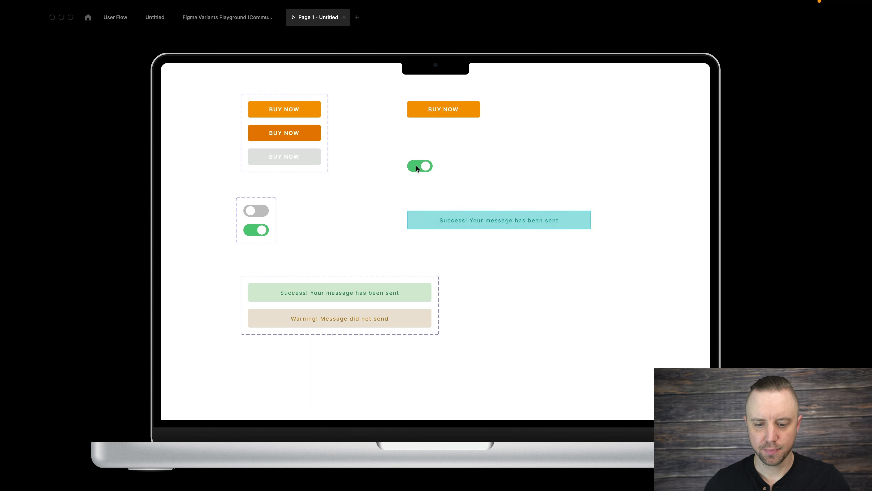
Test the standalone message's tap interaction in the prototype, close the presentation and return to the Untitled design file.
click(464, 218)
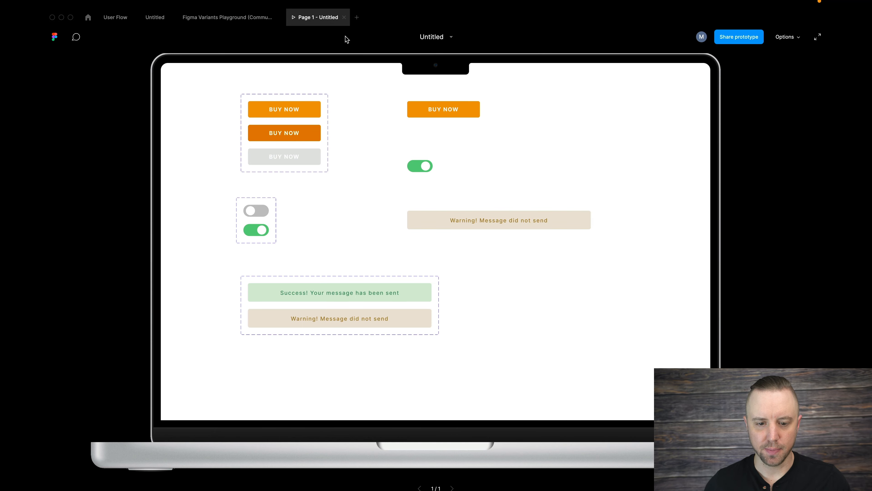
click(343, 18)
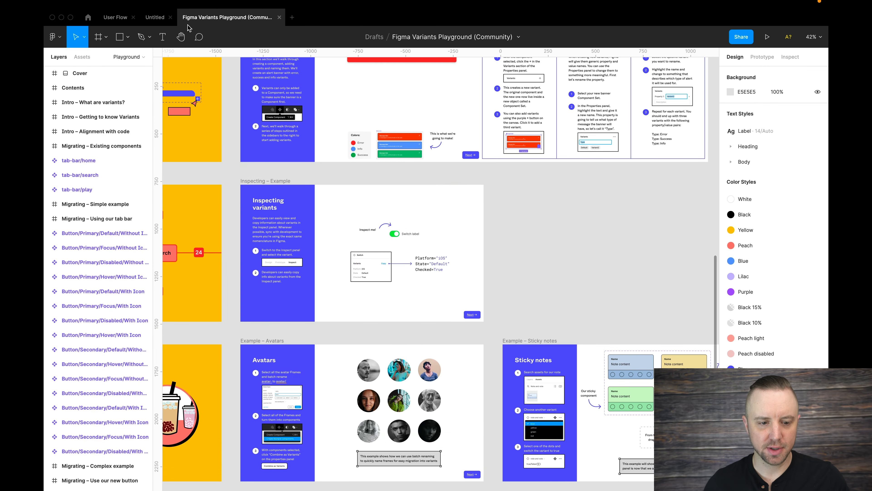
click(155, 18)
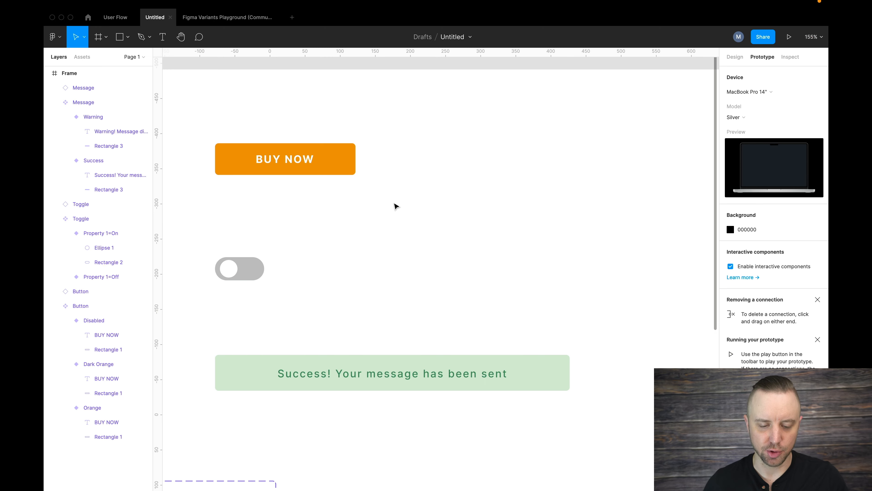
Move the Button component set up and to the left in the frame, and select the three standalone instances together.
scroll(394, 206, down, 6)
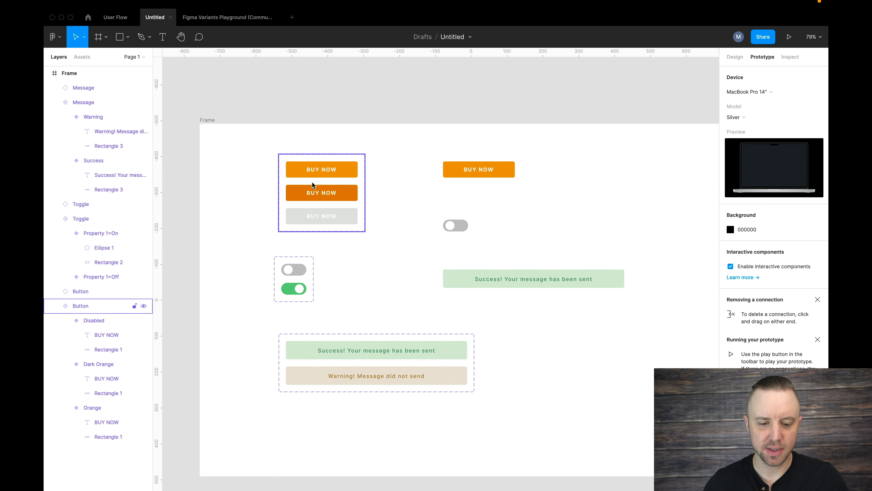
drag(290, 156, 247, 144)
drag(423, 148, 603, 302)
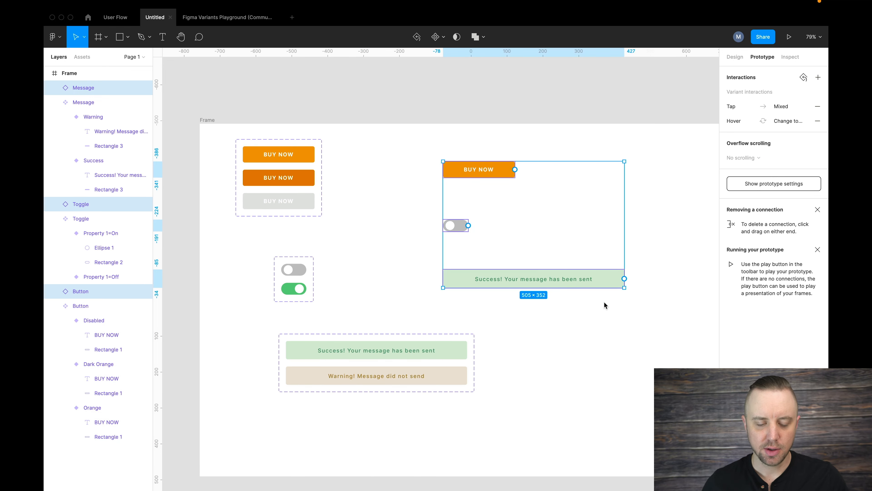
click(430, 229)
Line up the Button and Message component sets with the Toggle set's left edge, and move the standalone button to about X 667, Y 78.
drag(255, 140, 291, 153)
click(368, 333)
drag(367, 332, 362, 328)
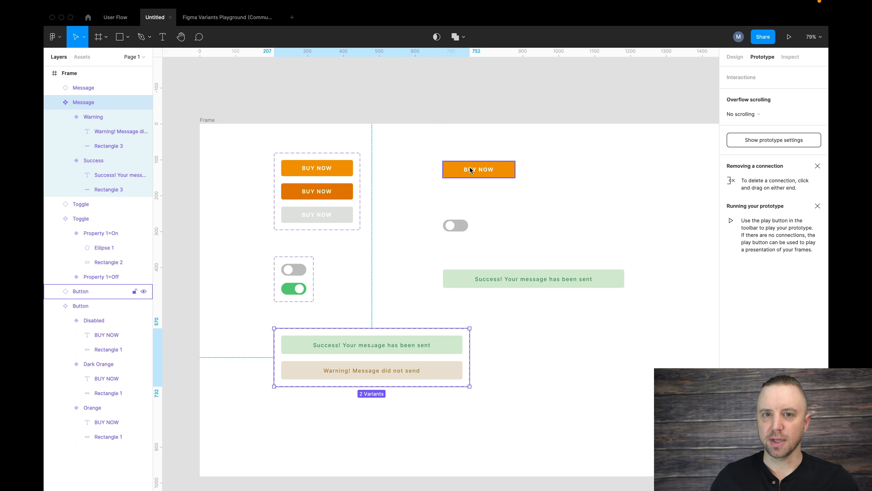
drag(419, 154, 500, 163)
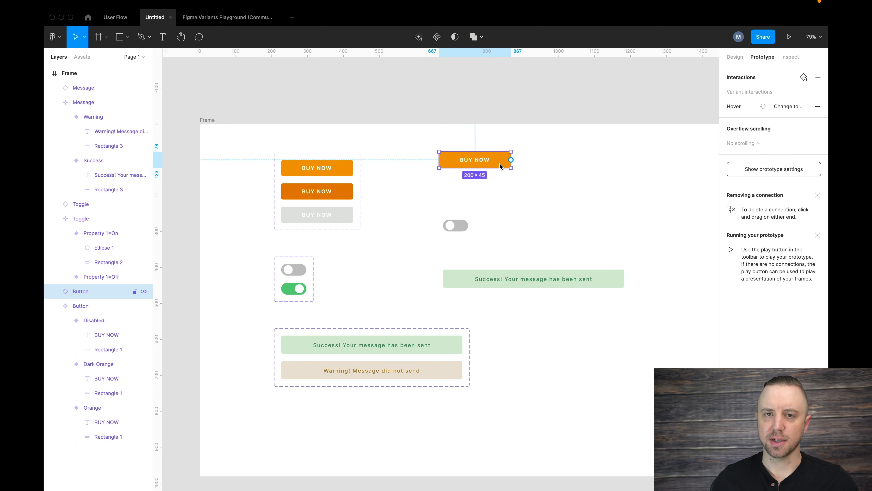